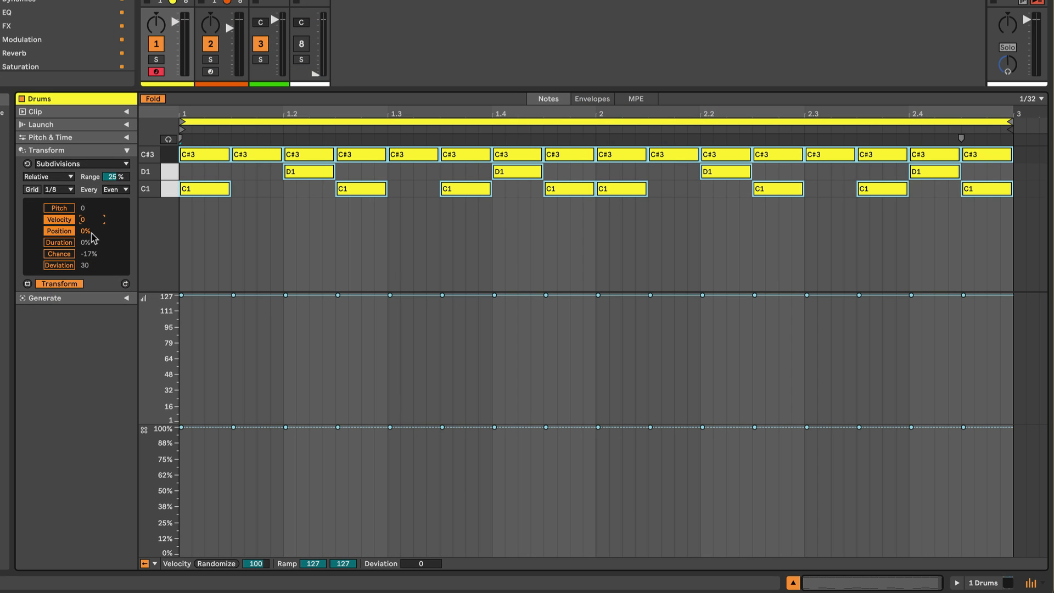
Preview Position, Velocity, Duration and Chance amounts on the alternating drum notes, with Chance near 67%
left_click_drag(92, 235, 92, 266)
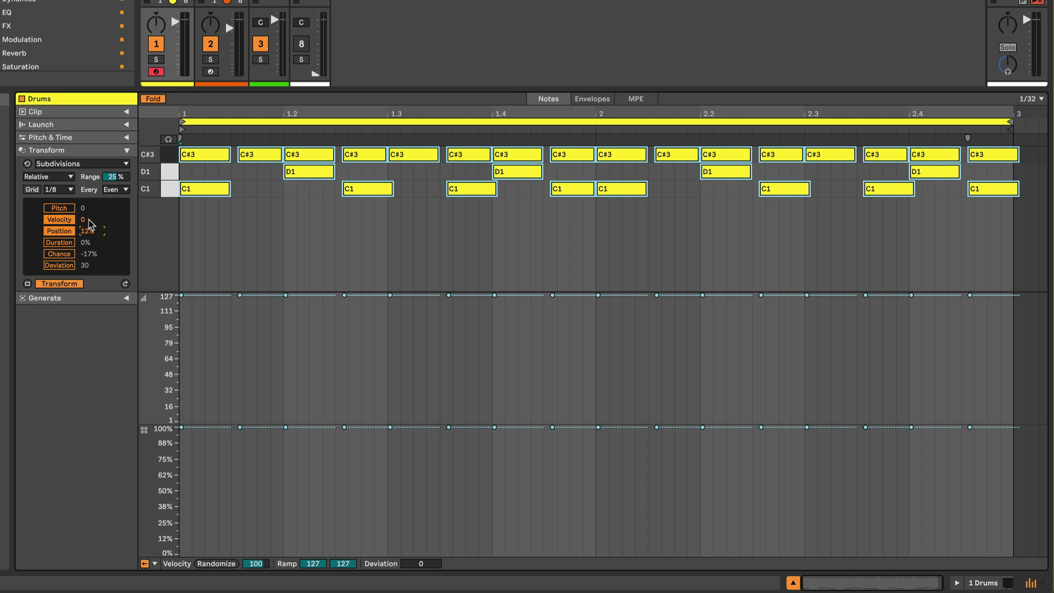
mouse_move(90, 224)
left_mouse_down()
mouse_move(91, 260)
mouse_move(90, 244)
left_mouse_up()
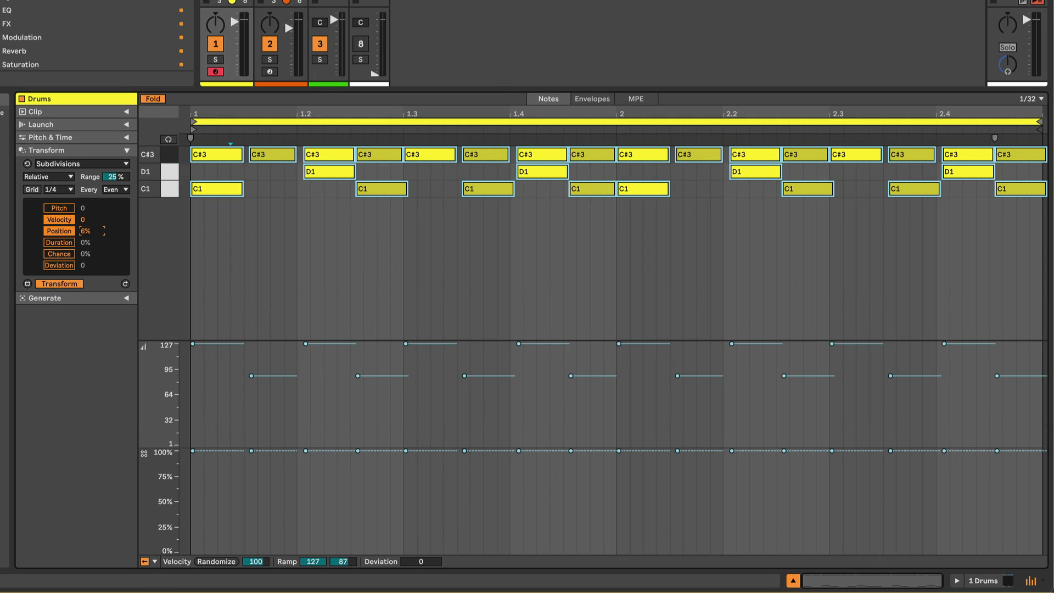
left_click_drag(86, 231, 86, 240)
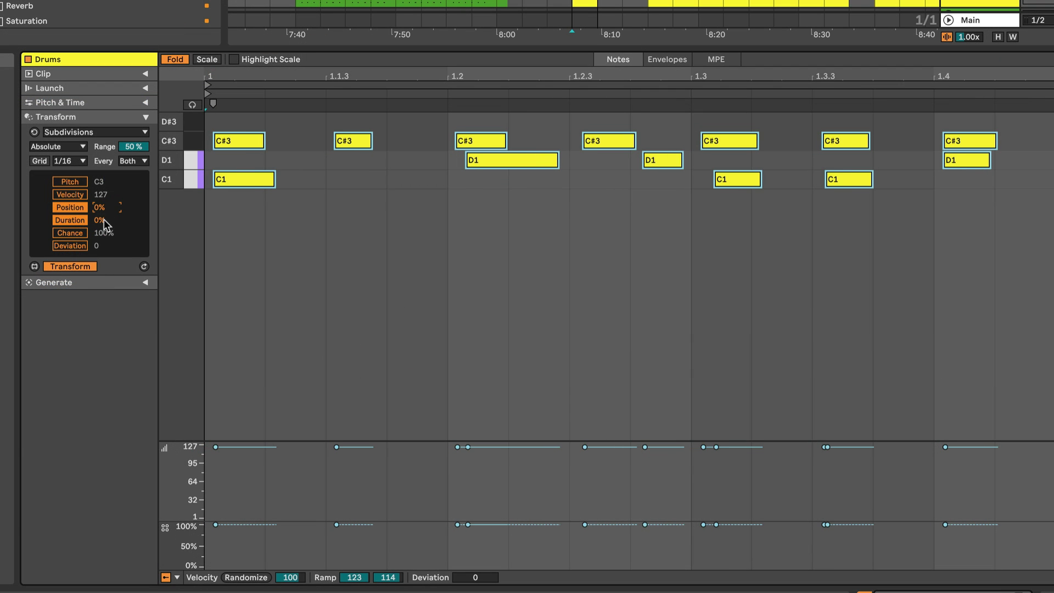
left_click_drag(104, 219, 104, 219)
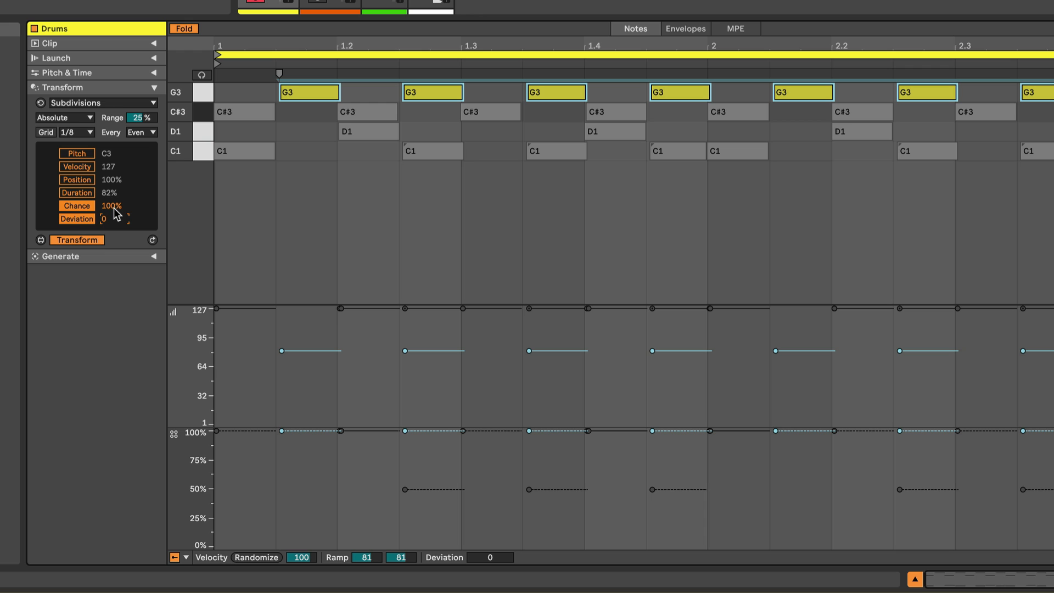
mouse_move(115, 209)
left_mouse_down()
mouse_move(107, 235)
mouse_move(107, 194)
mouse_move(107, 257)
mouse_move(107, 222)
left_mouse_up()
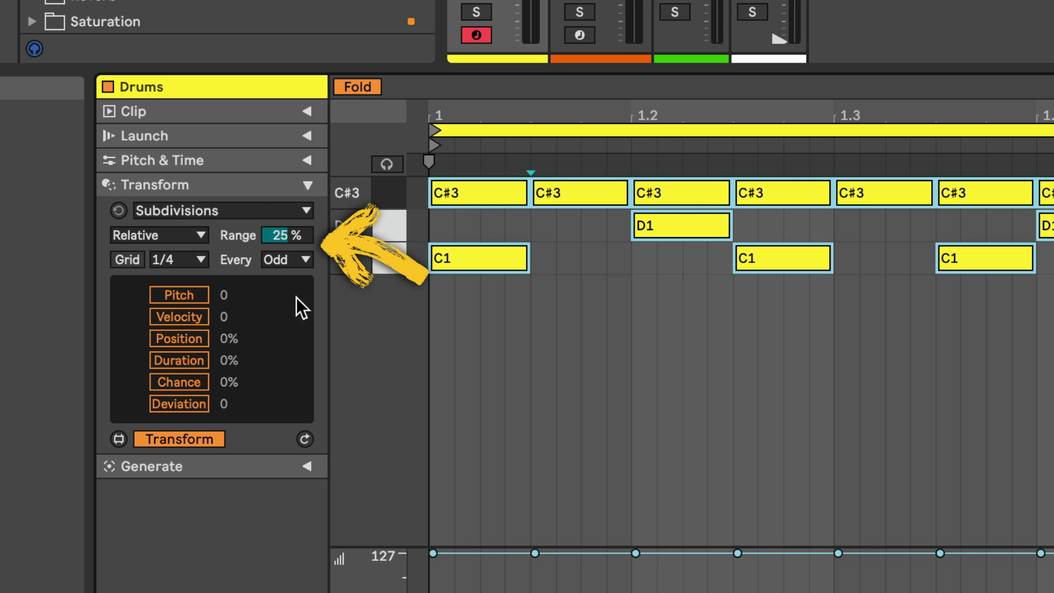
Keep the Relative transform mode and set the subdivision Grid to 1/8
left_click(188, 234)
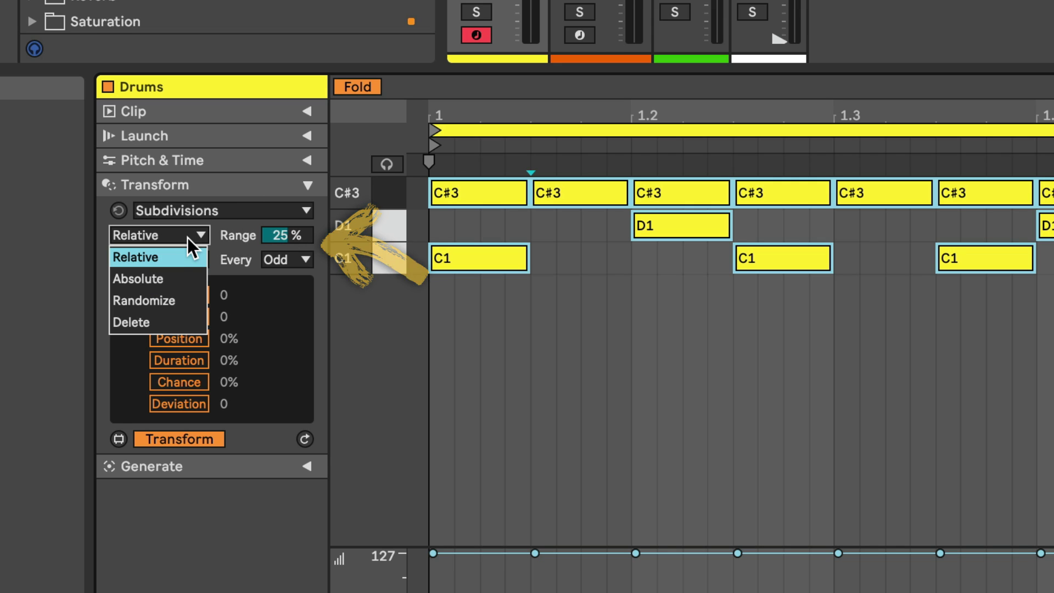
left_click(170, 253)
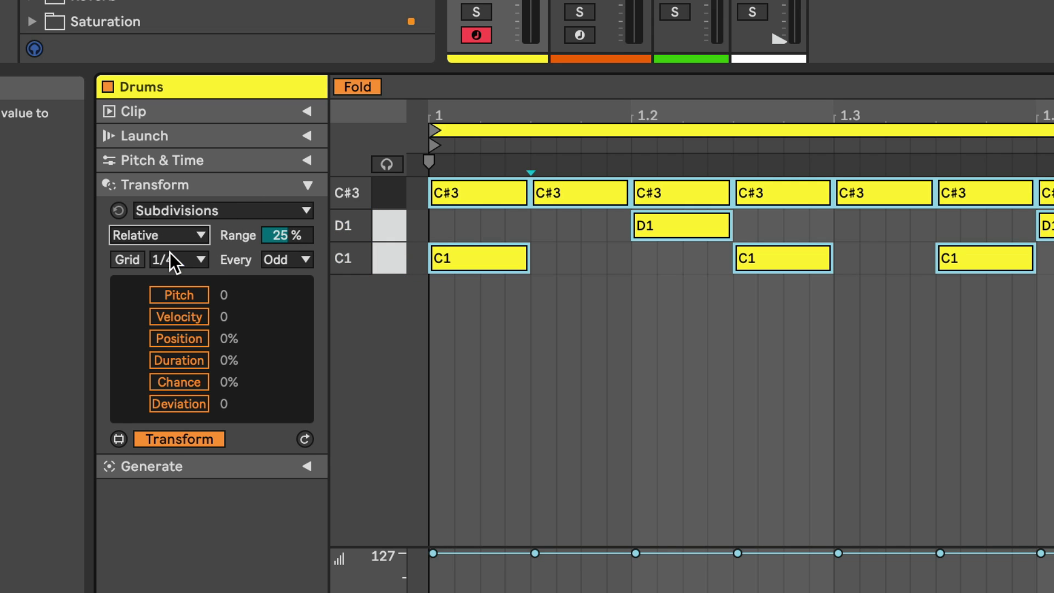
left_click(203, 261)
left_click(186, 348)
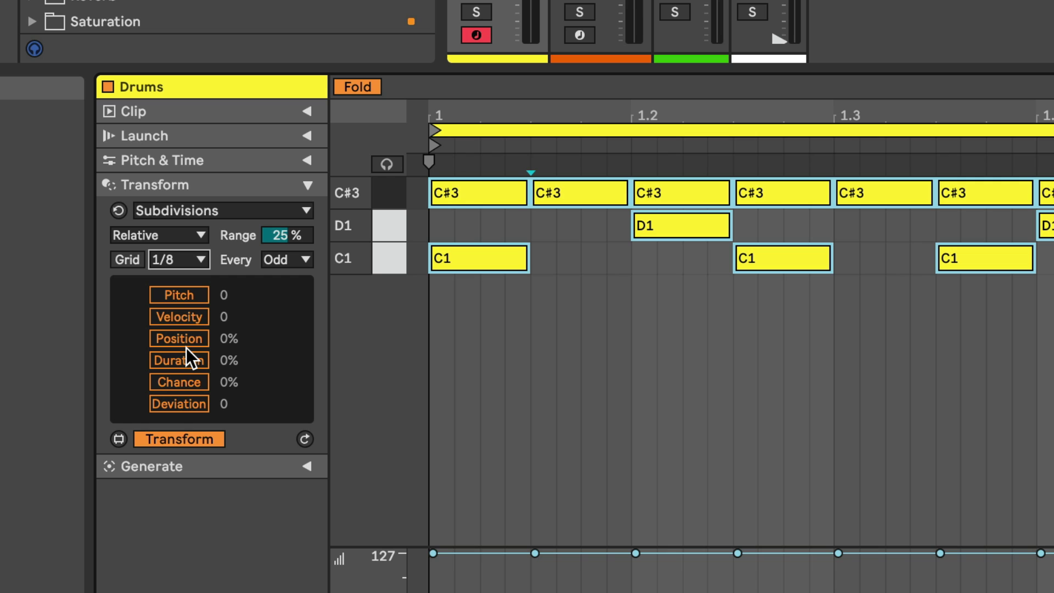
Enable the Velocity, Duration and Chance transforms and lower Chance to -47%
left_click(199, 318)
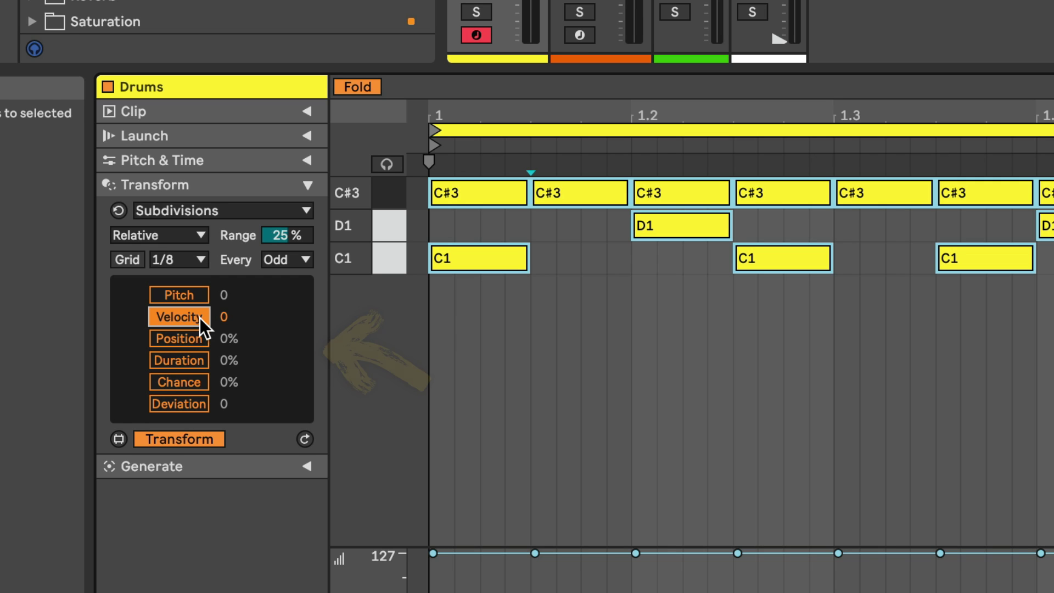
left_click(190, 362)
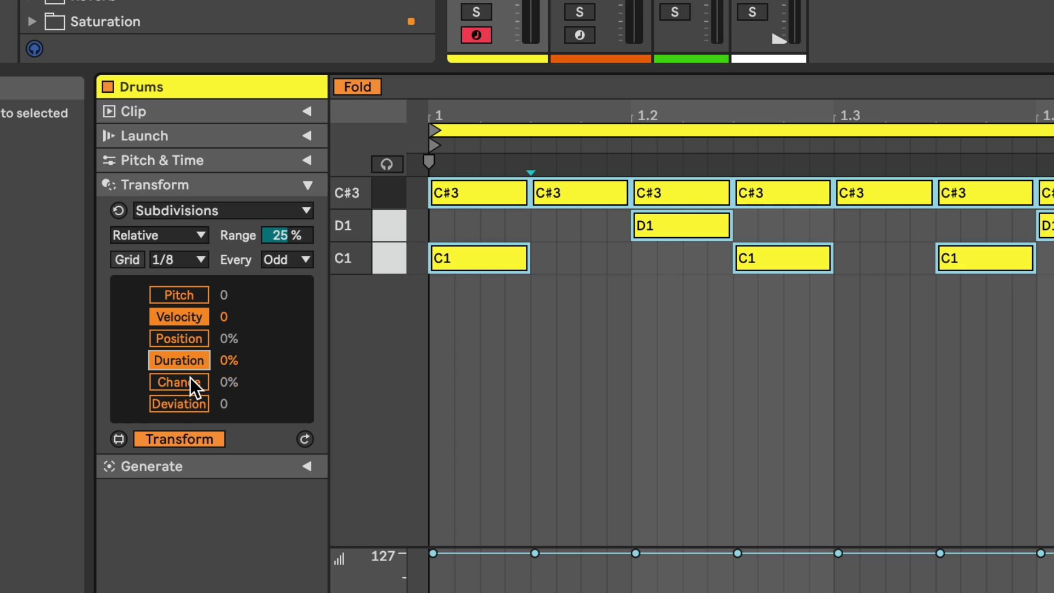
left_click(189, 379)
left_click_drag(226, 377, 226, 403)
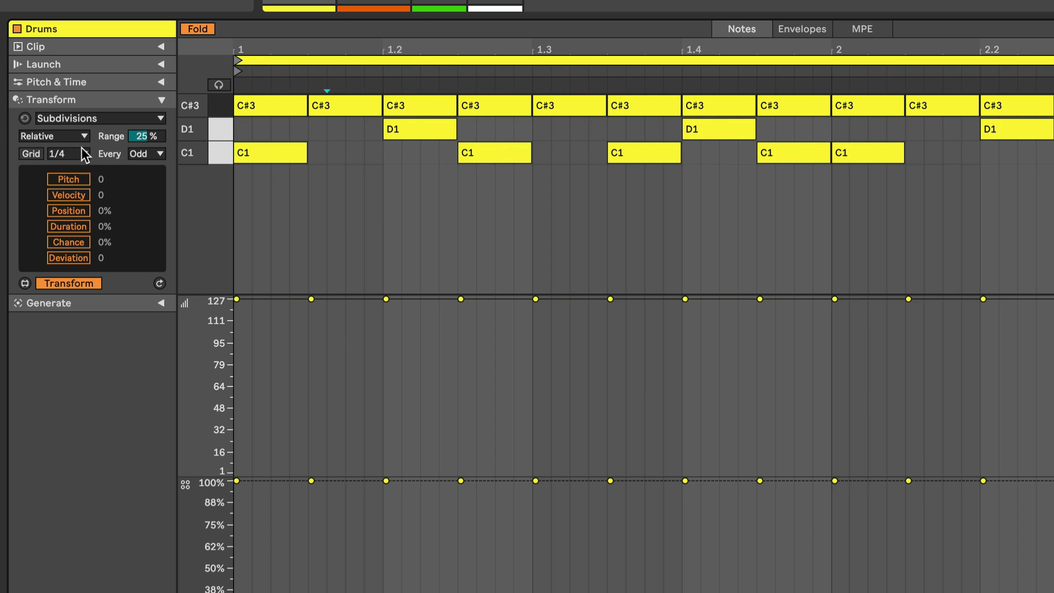
Select the C#3 hi-hats and target Even 1/8 subdivisions in Relative mode
left_click(219, 106)
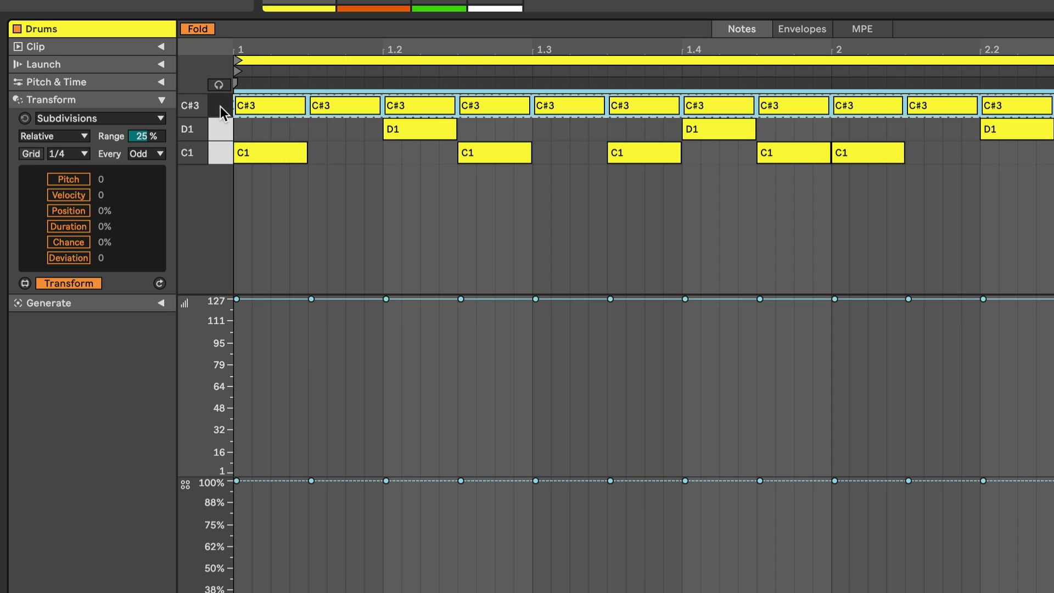
left_click(79, 137)
left_click(60, 149)
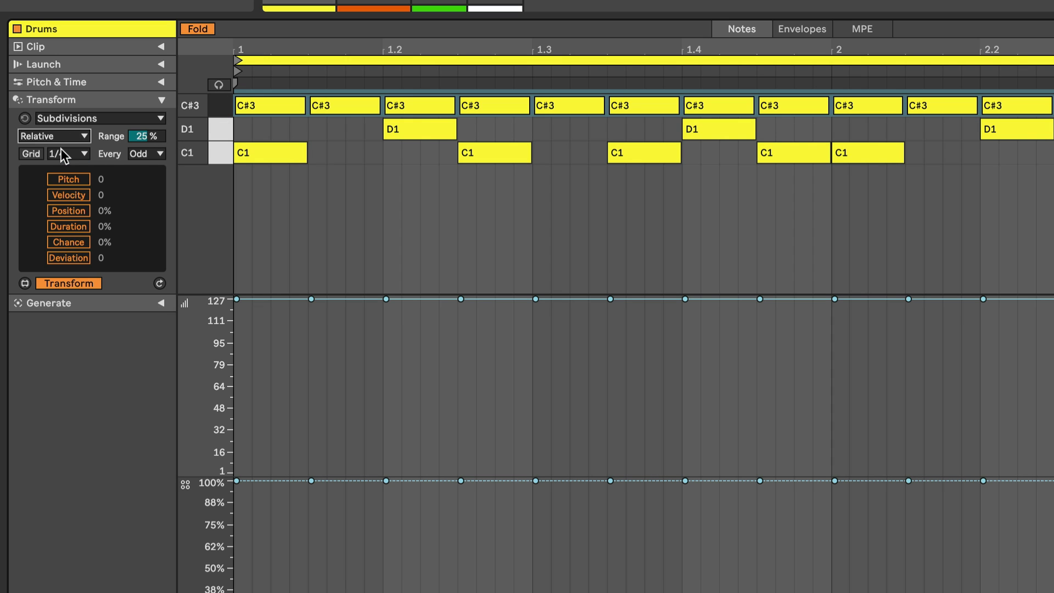
left_click(78, 150)
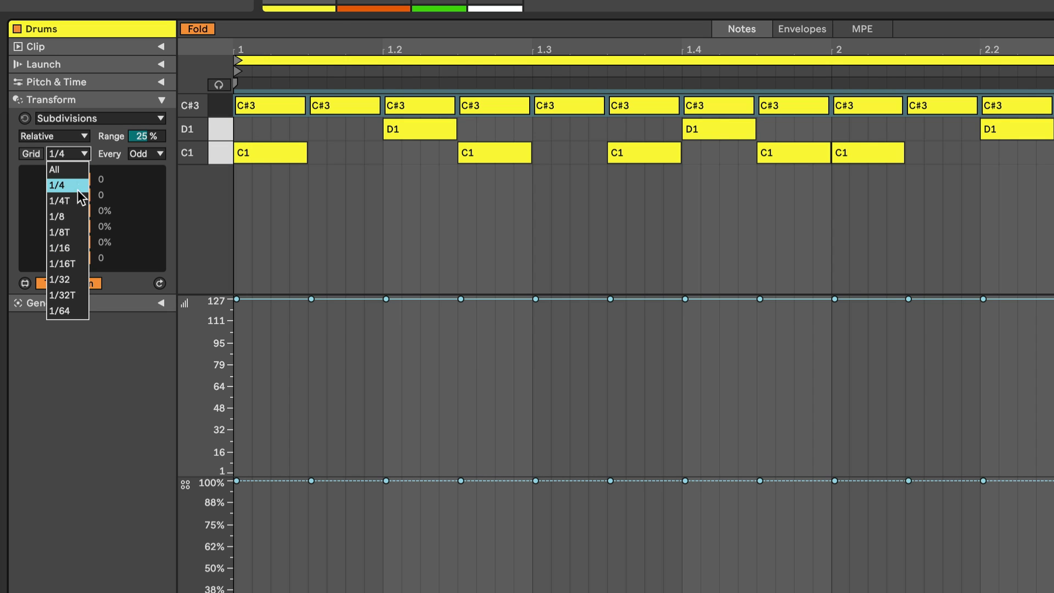
left_click(70, 217)
left_click(163, 157)
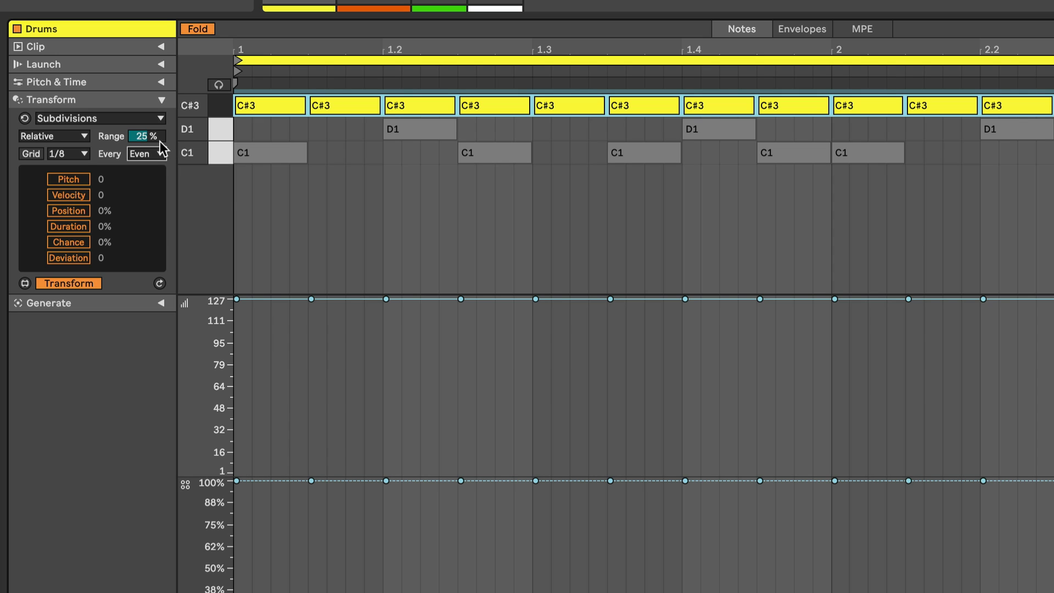
While the pattern plays, apply Velocity -46 with Deviation 15, then deselect the notes
key("space")
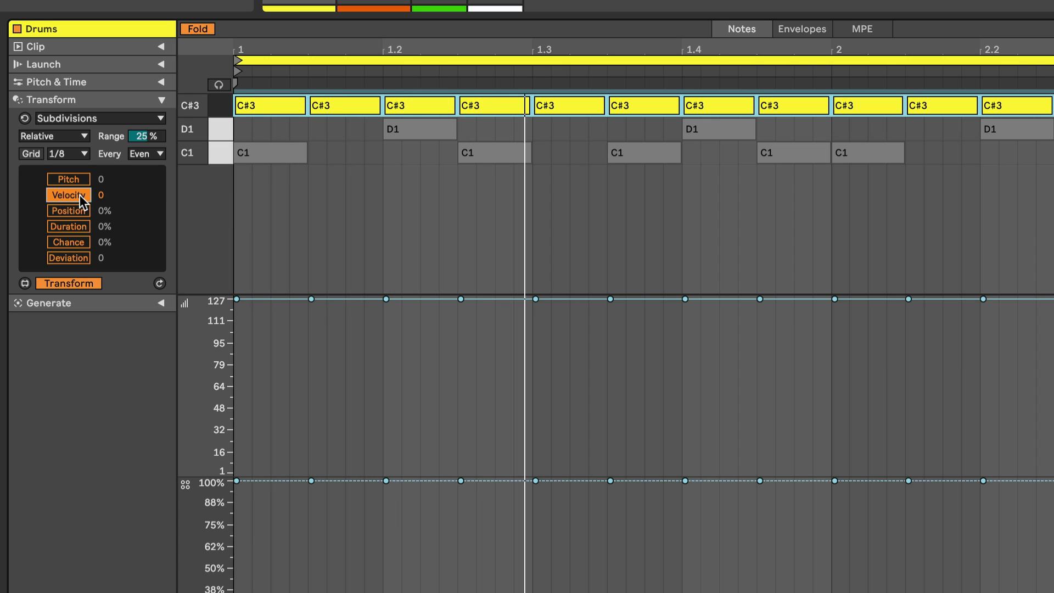
mouse_move(102, 195)
left_mouse_down()
mouse_move(109, 259)
mouse_move(109, 245)
left_mouse_up()
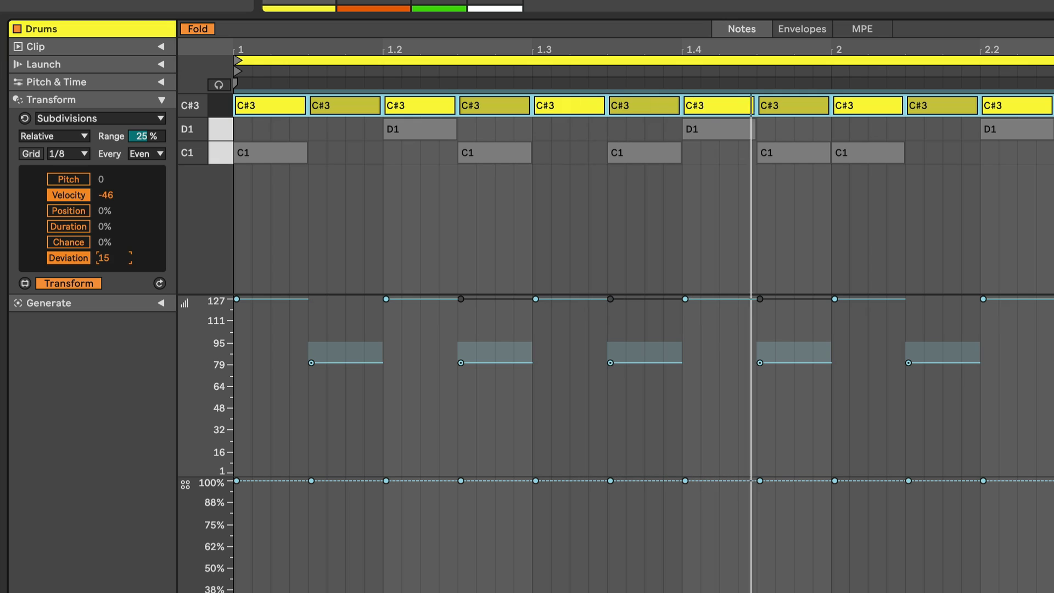
left_click(314, 223)
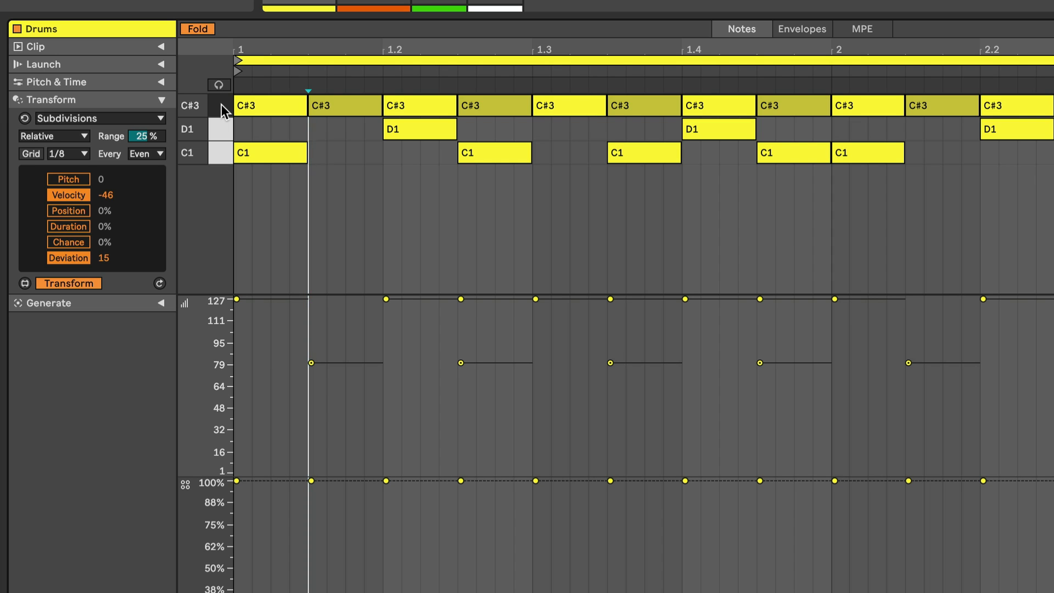
Select the C#3 hi-hats and use Absolute mode with Pitch G3 to move the off-beats
left_click(222, 104)
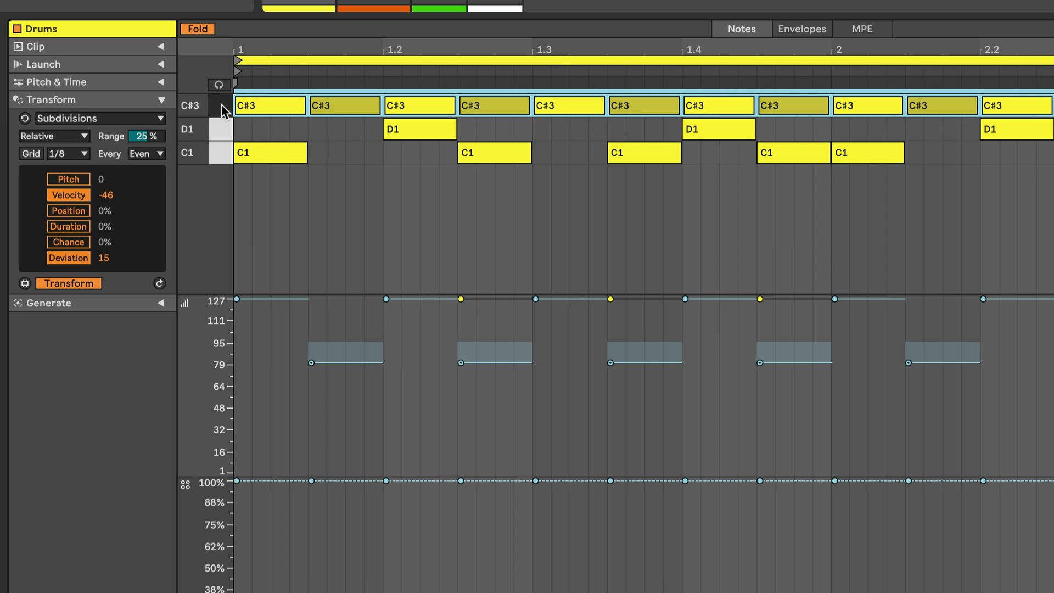
left_click(63, 135)
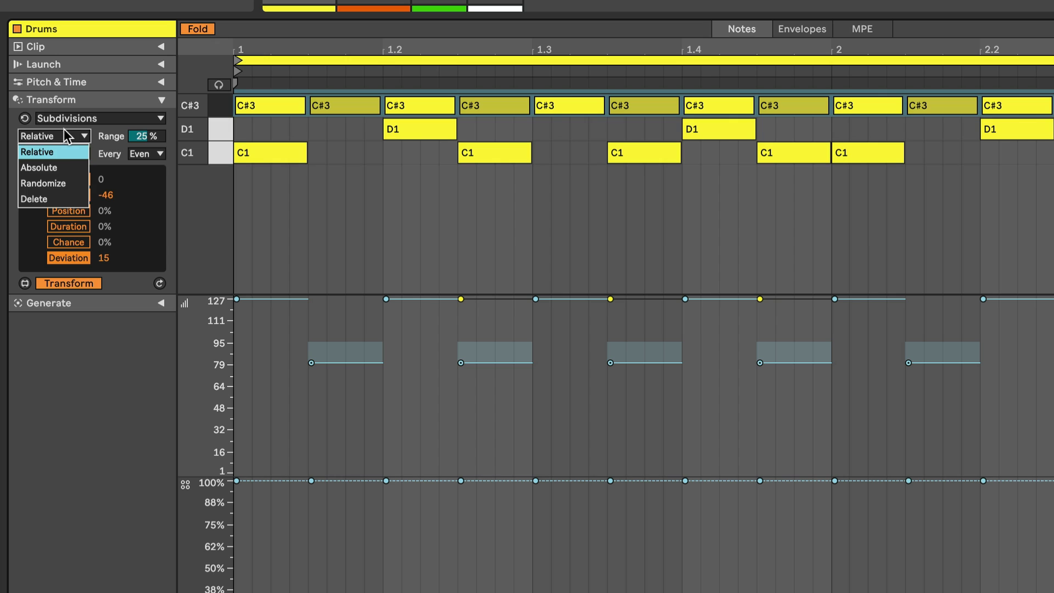
left_click(40, 166)
left_click(113, 174)
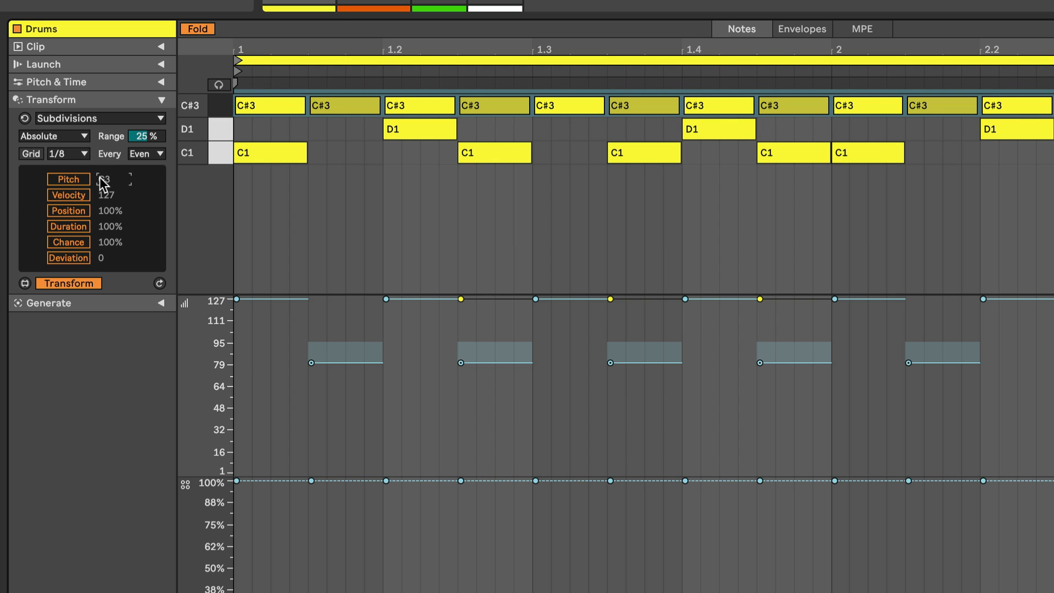
left_click(75, 182)
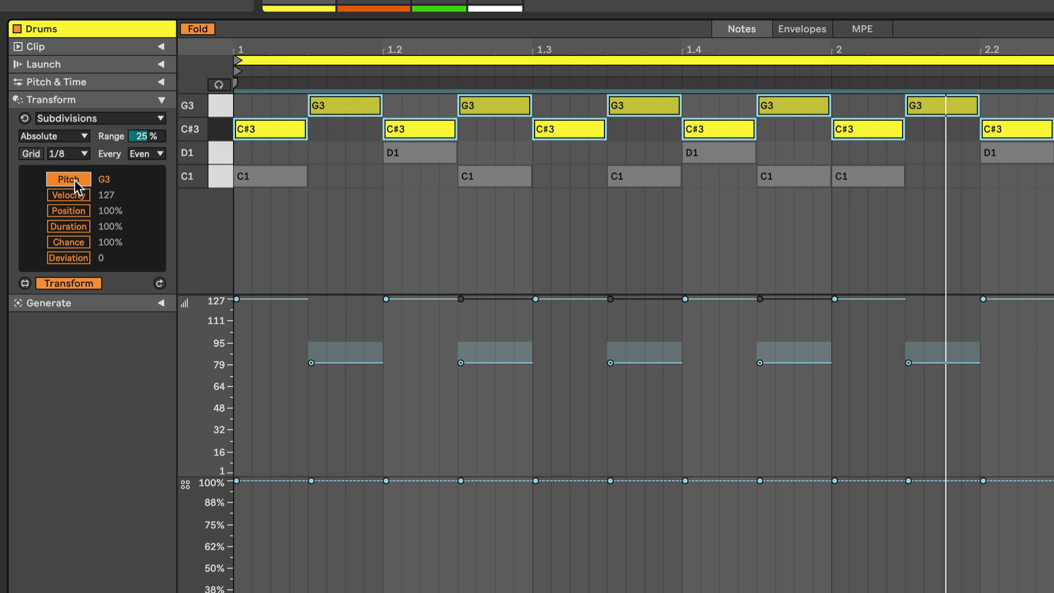
left_click(338, 241)
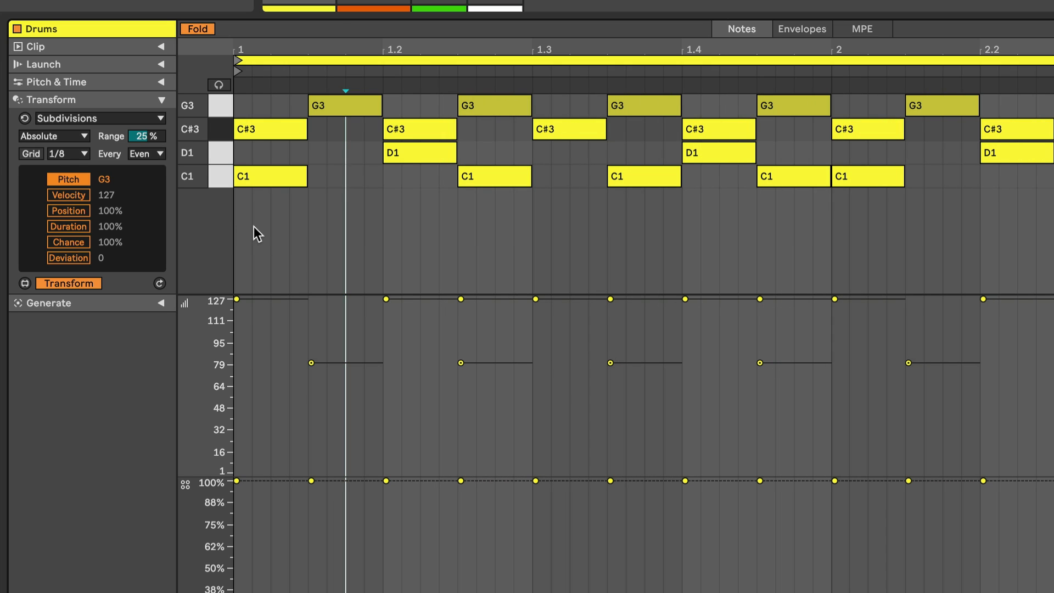
Return to Relative mode, set Position to 6%, and play the clip back
left_click(60, 137)
left_click(59, 151)
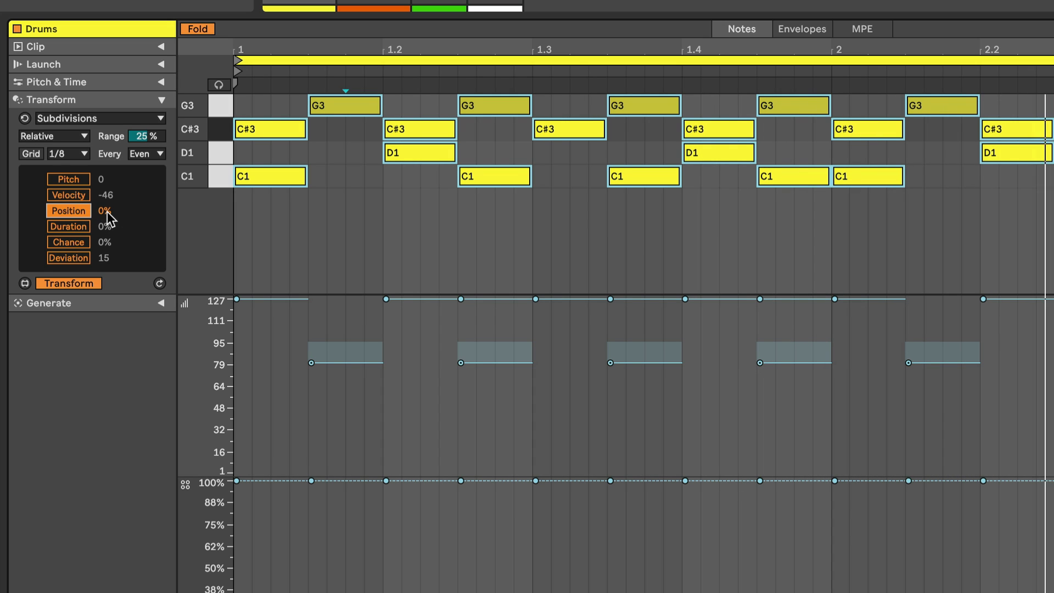
left_click_drag(107, 218, 107, 203)
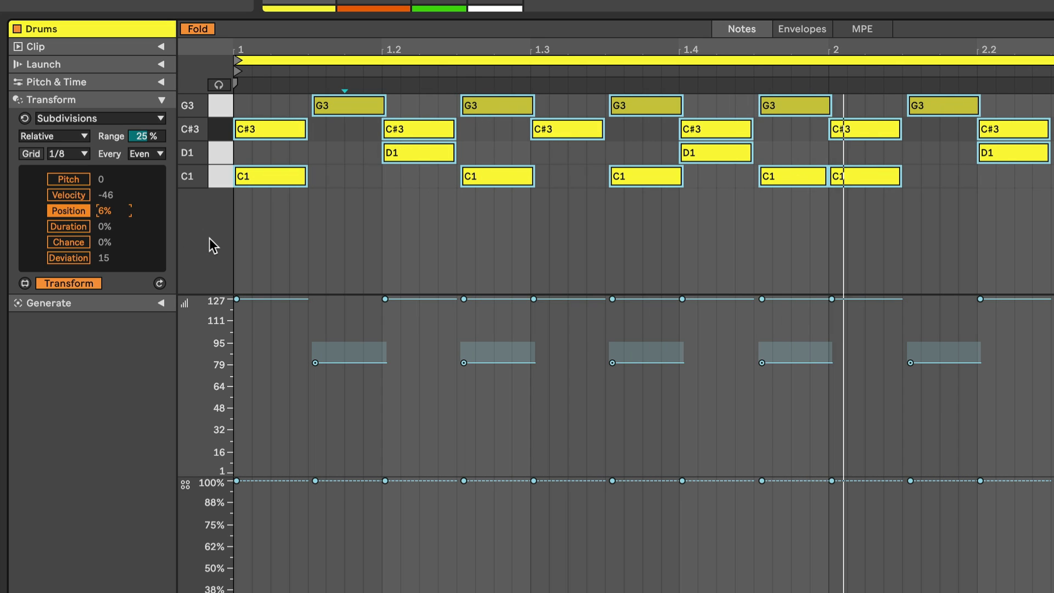
key("space")
left_click(282, 229)
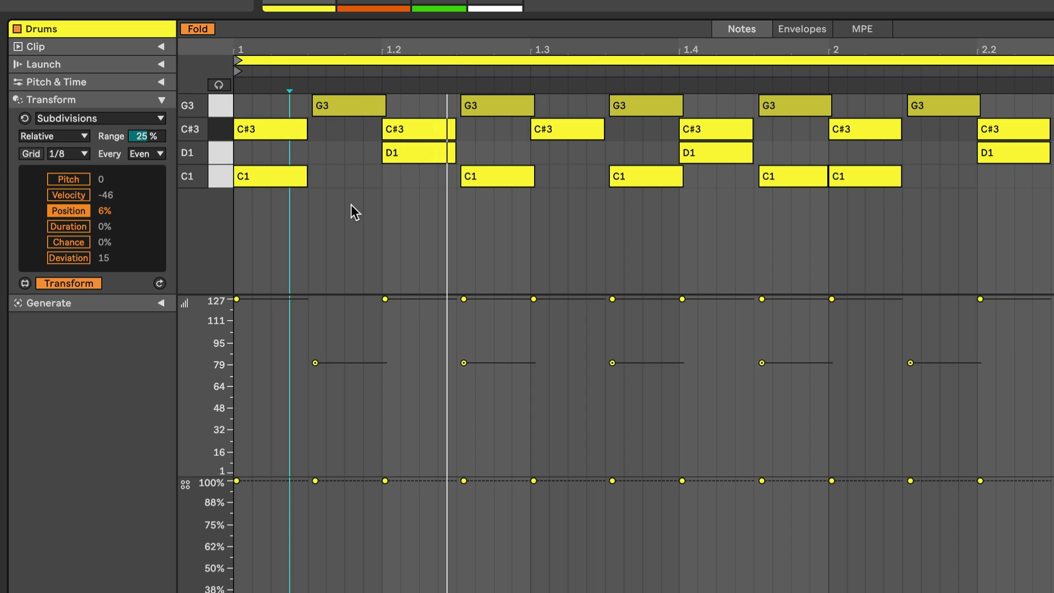
Select the notes after the first beat and randomize Odd-subdivision Position by ±3%
mouse_move(350, 219)
left_mouse_down()
mouse_move(351, 176)
mouse_move(394, 96)
mouse_move(1053, 94)
left_mouse_up()
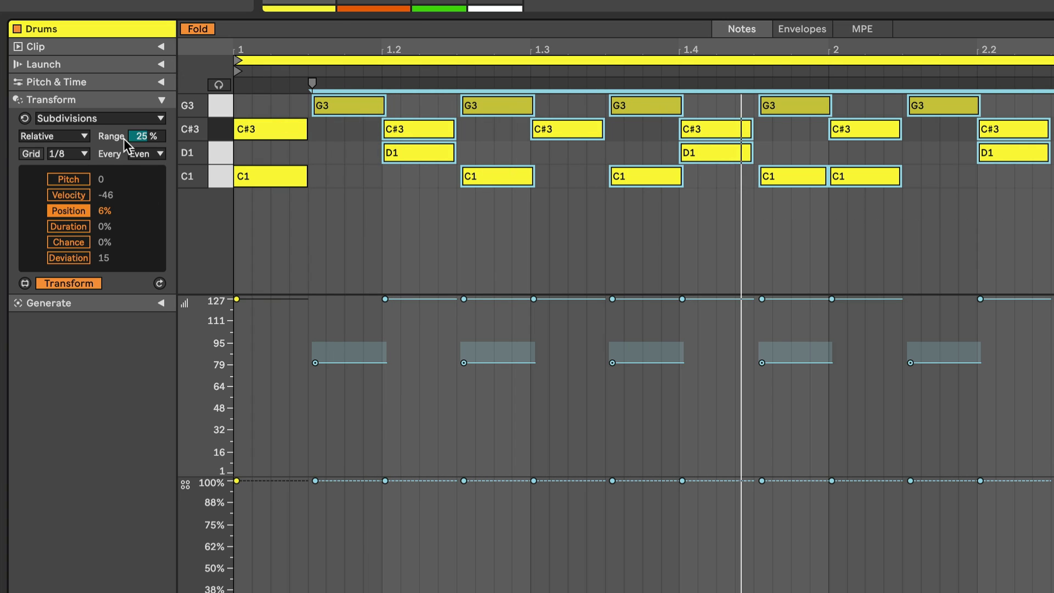
left_click(77, 136)
left_click(66, 185)
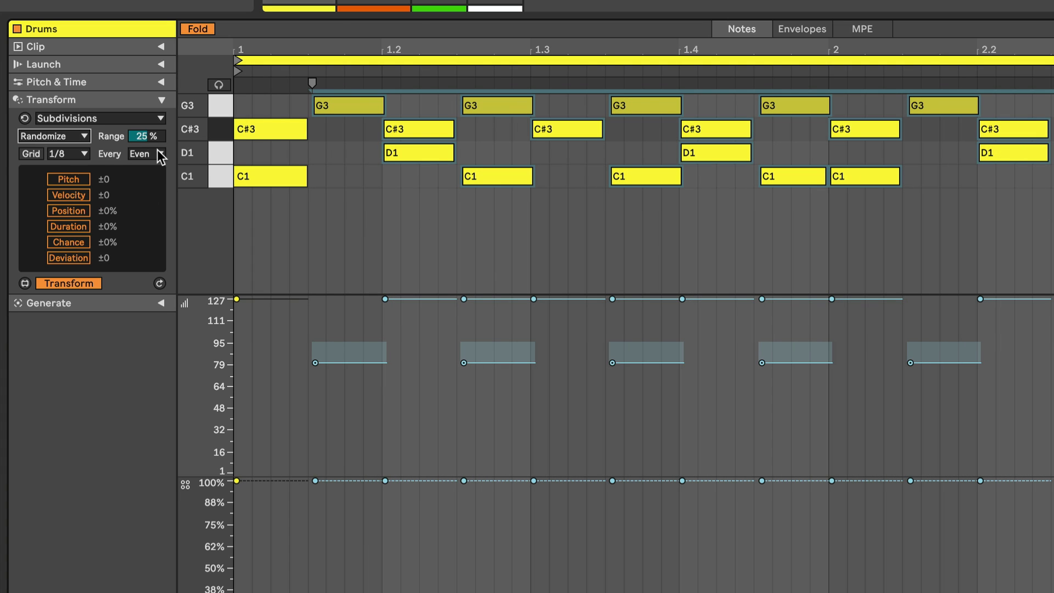
left_click(159, 153)
left_click(157, 163)
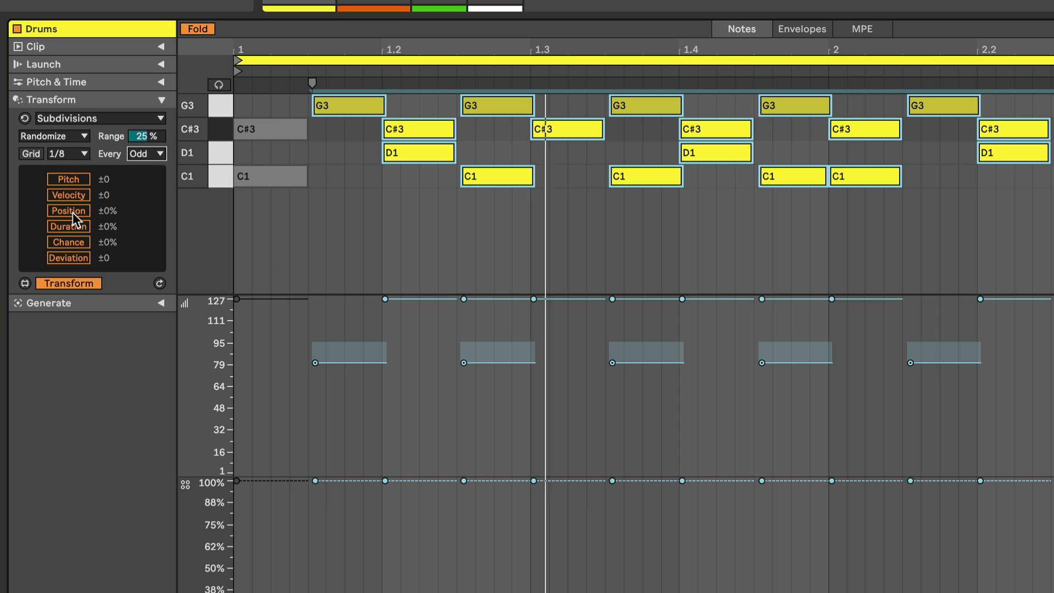
left_click(68, 210)
left_click(107, 211)
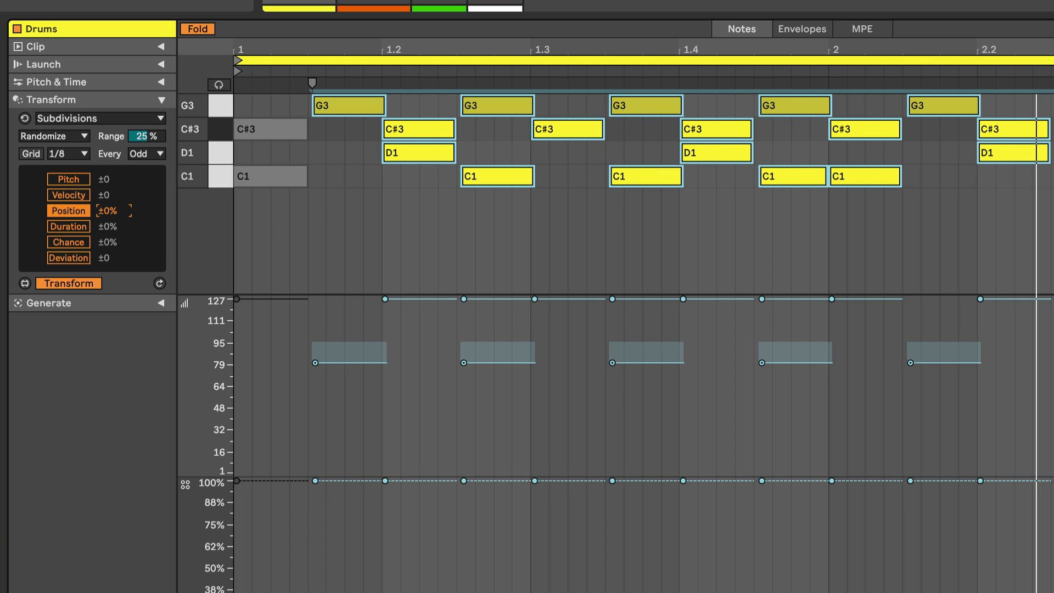
left_click_drag(107, 211, 107, 207)
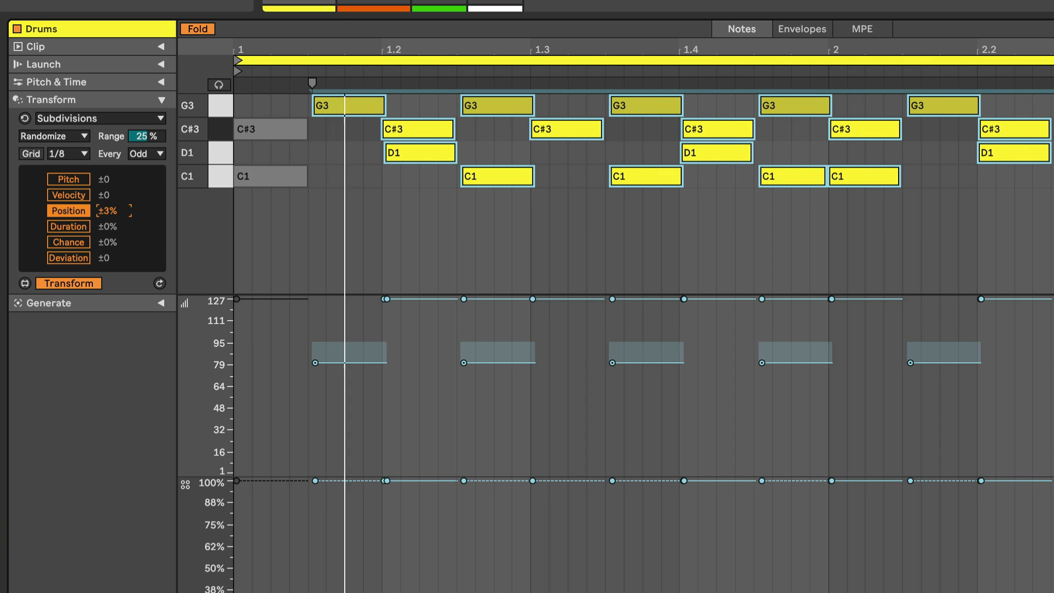
left_click(377, 243)
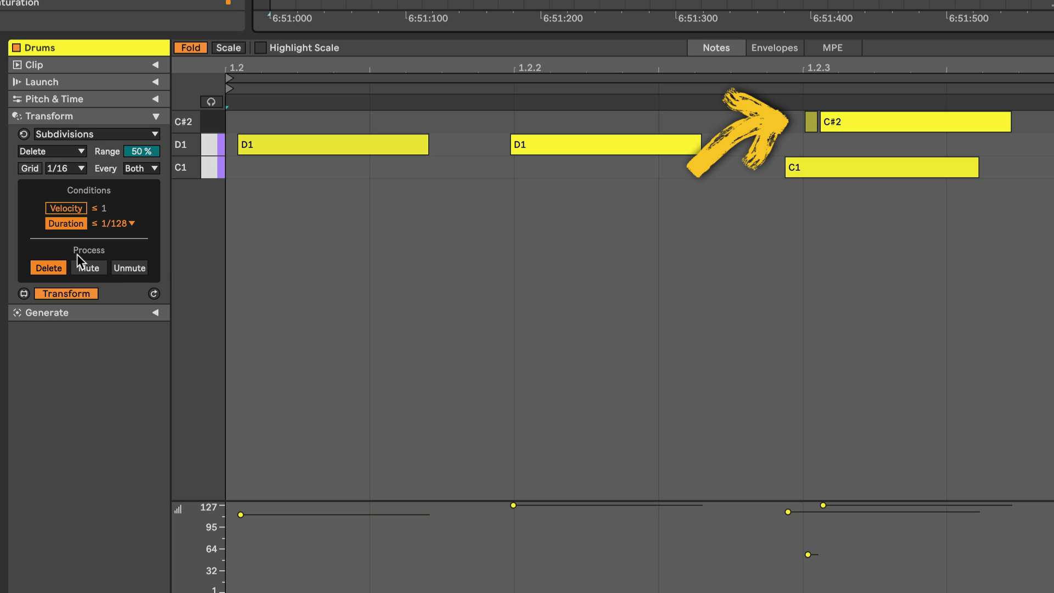
Delete the tiny C#2 ghost note using the Velocity ≤1 and Duration ≤1/128 conditions
left_click(55, 264)
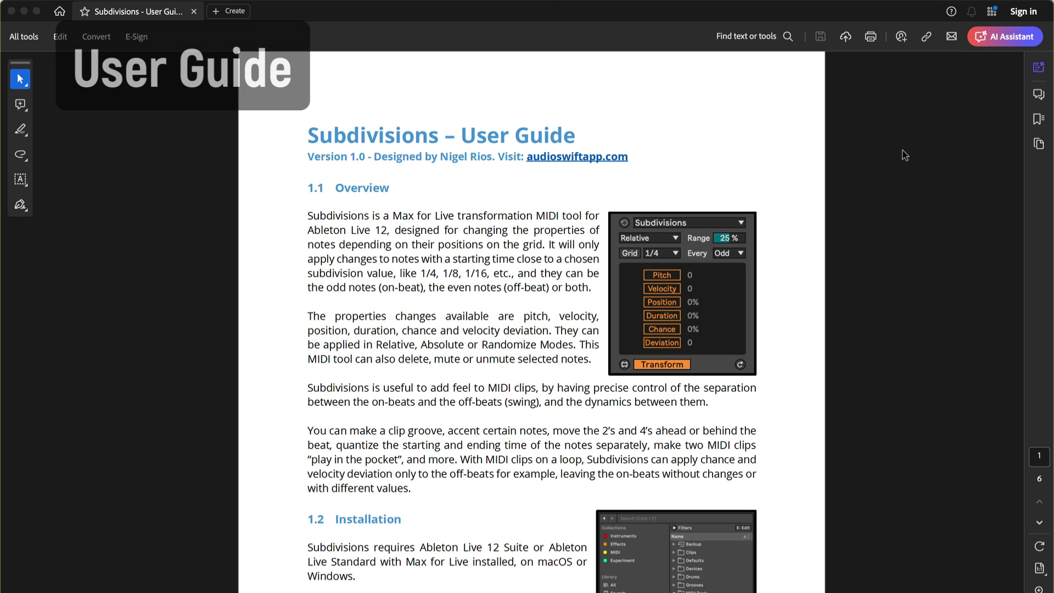
Scroll the Subdivisions User Guide down to section 1.3, Working with Subdivisions
scroll(902, 149, "down", 5)
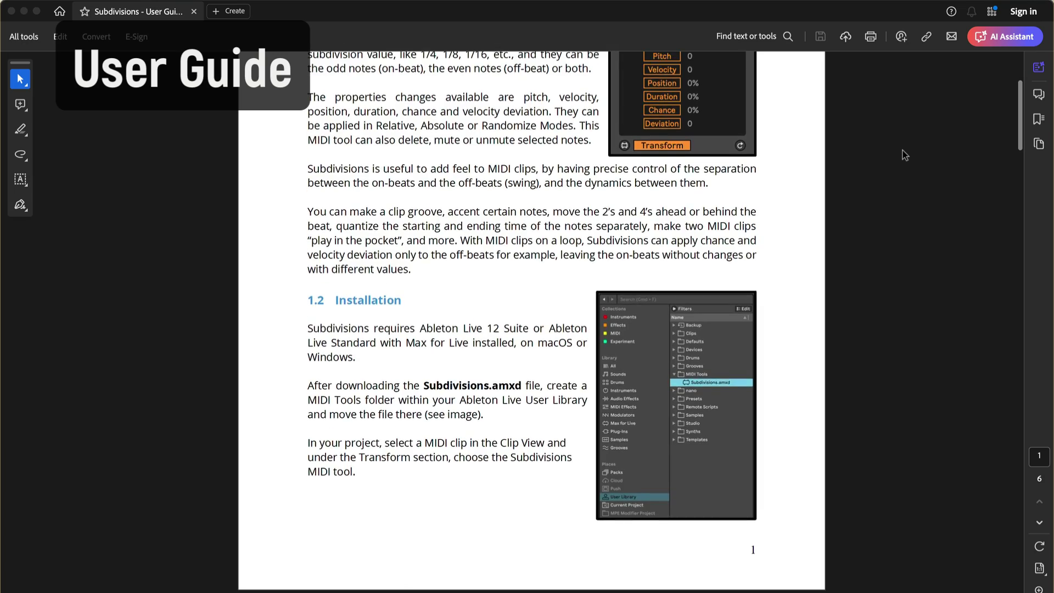
scroll(902, 150, "down", 10)
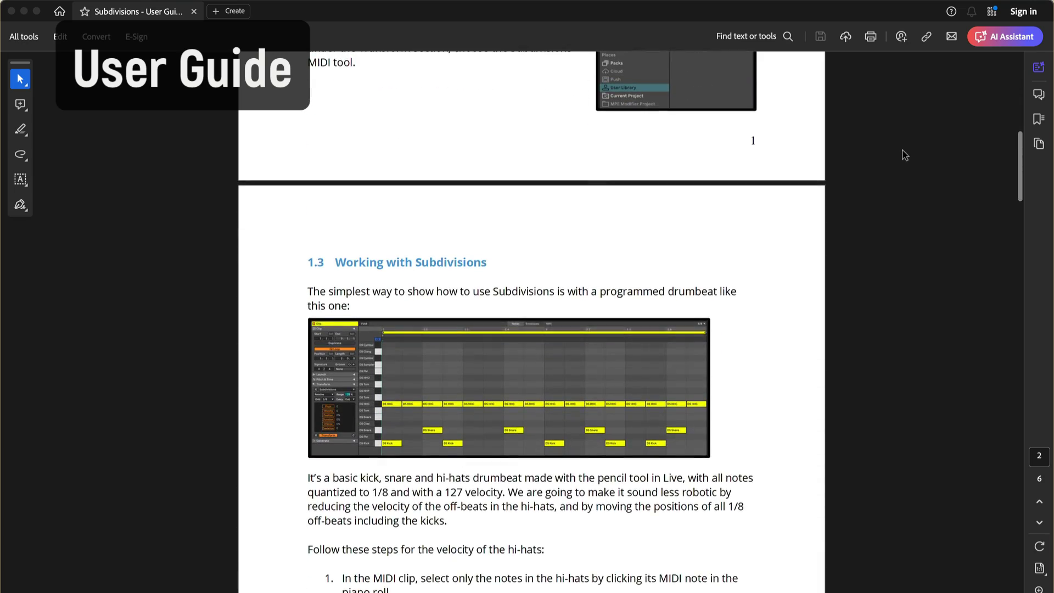